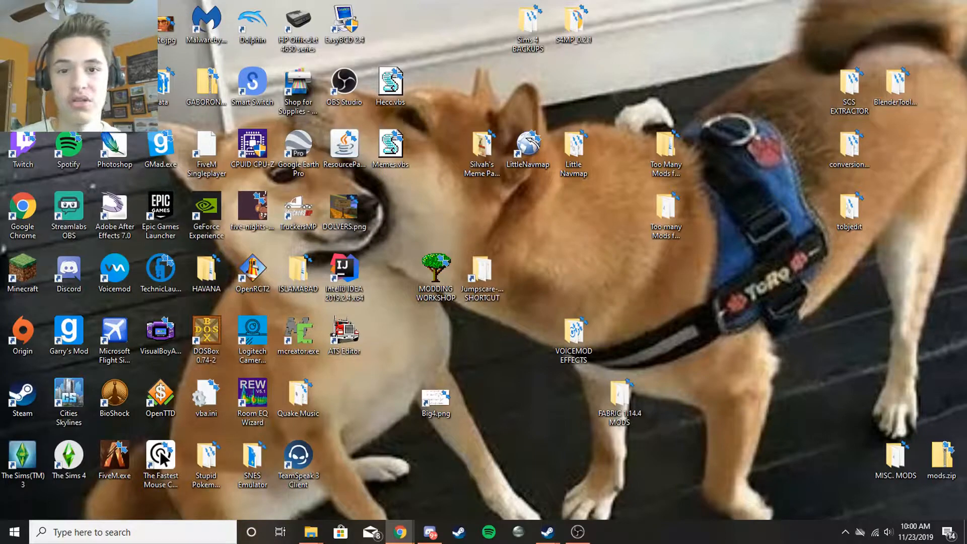
# Switch to File Explorer and open the American Truck Simulator folder inside Documents.
pyautogui.moveTo(310, 532)
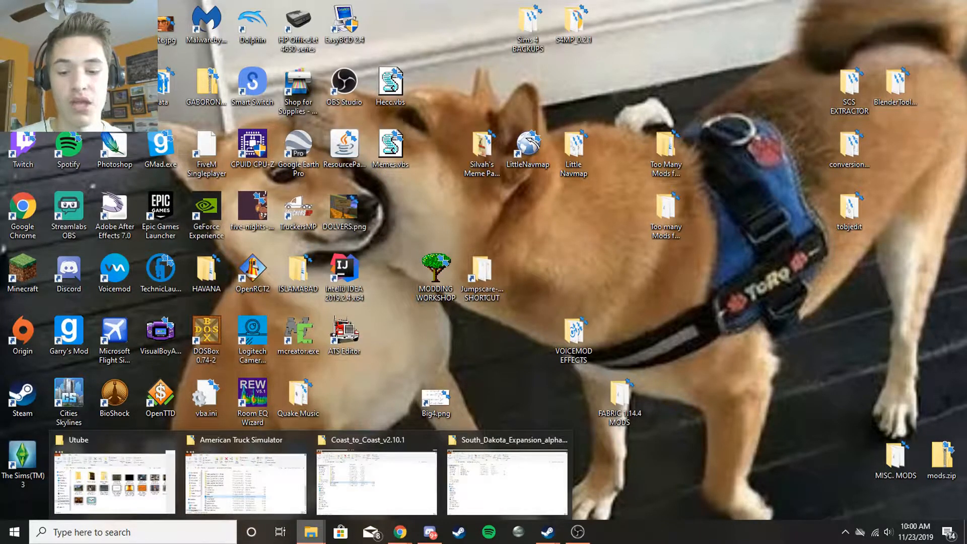
pyautogui.click(245, 481)
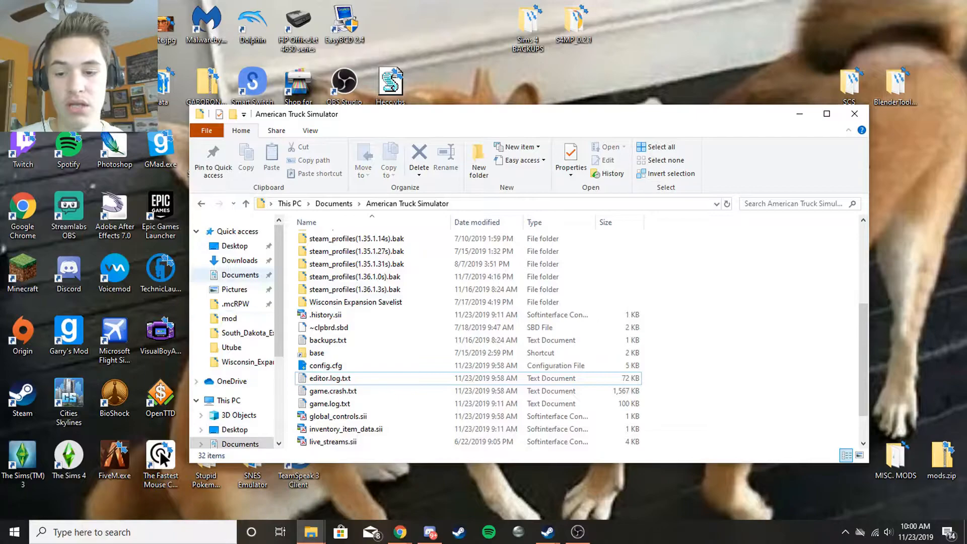
pyautogui.click(240, 274)
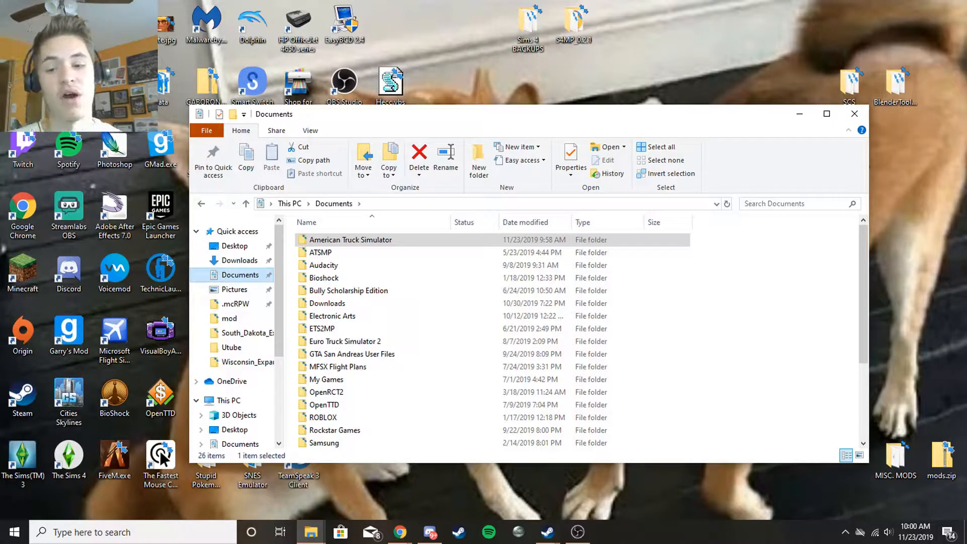
pyautogui.doubleClick(350, 239)
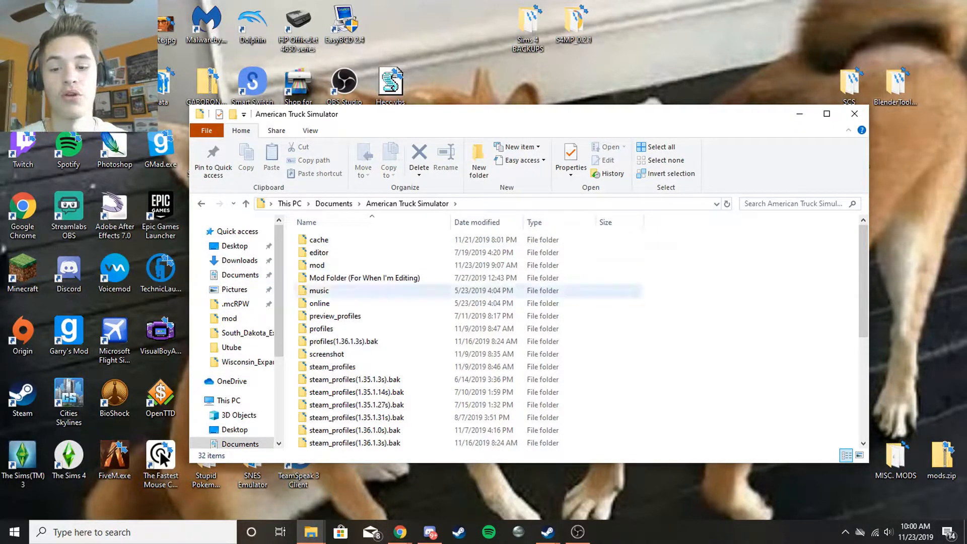
# Open the config.cfg file from the American Truck Simulator folder for editing in Notepad++.
pyautogui.scroll(-5, 352, 328)
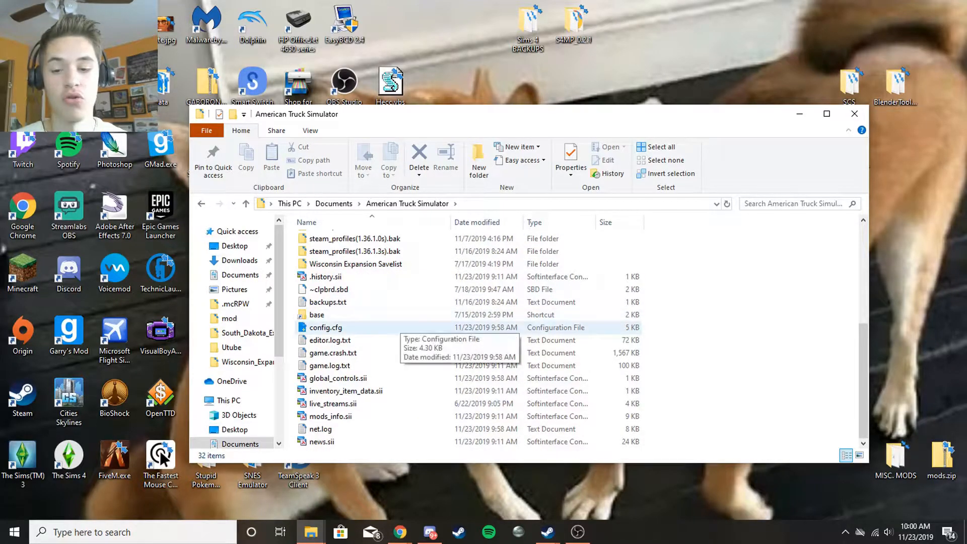
pyautogui.click(398, 327)
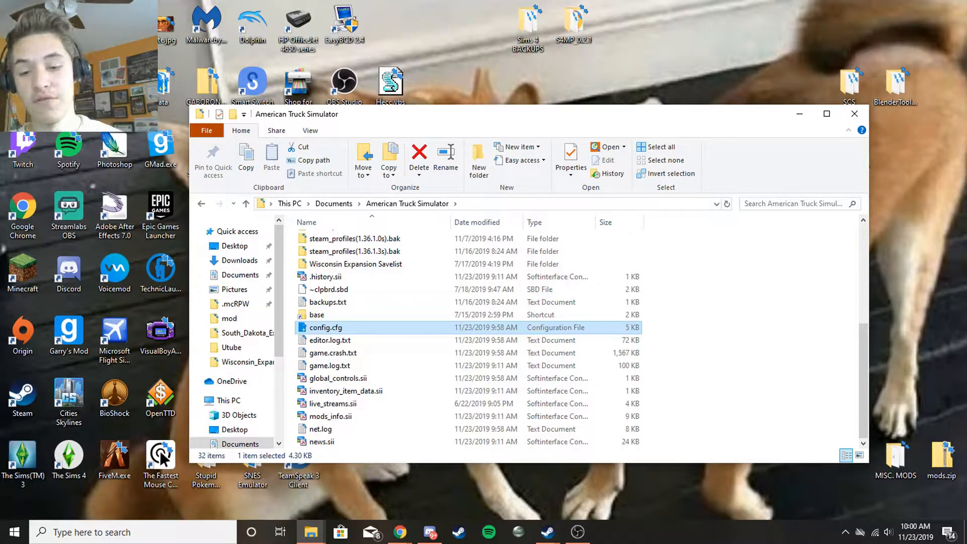
pyautogui.rightClick(376, 330)
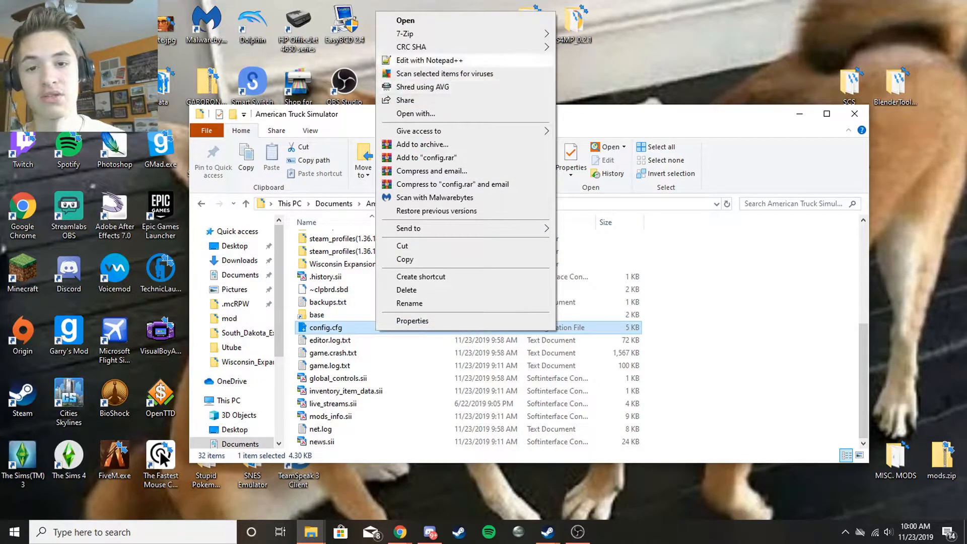
pyautogui.click(429, 60)
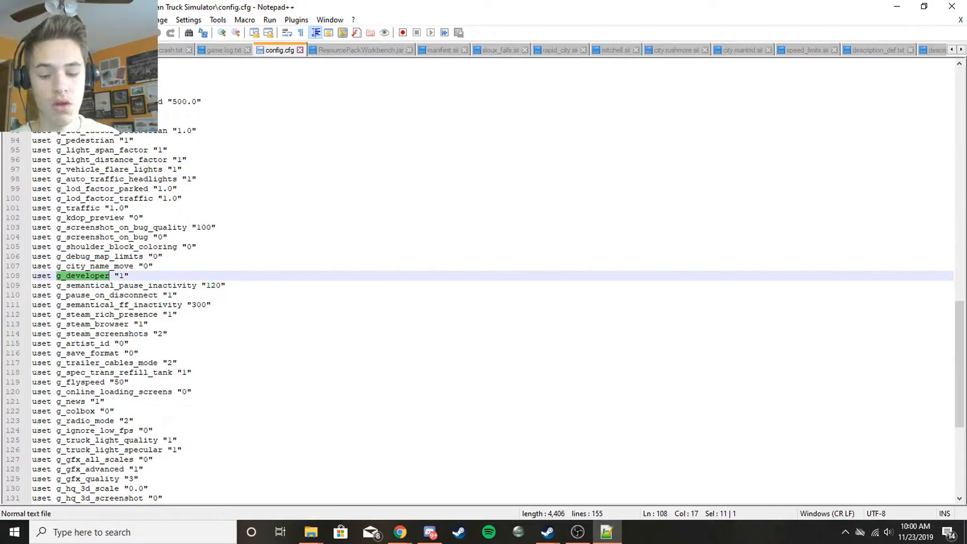
# Search config.cfg for the g_console setting.
pyautogui.press('Down')
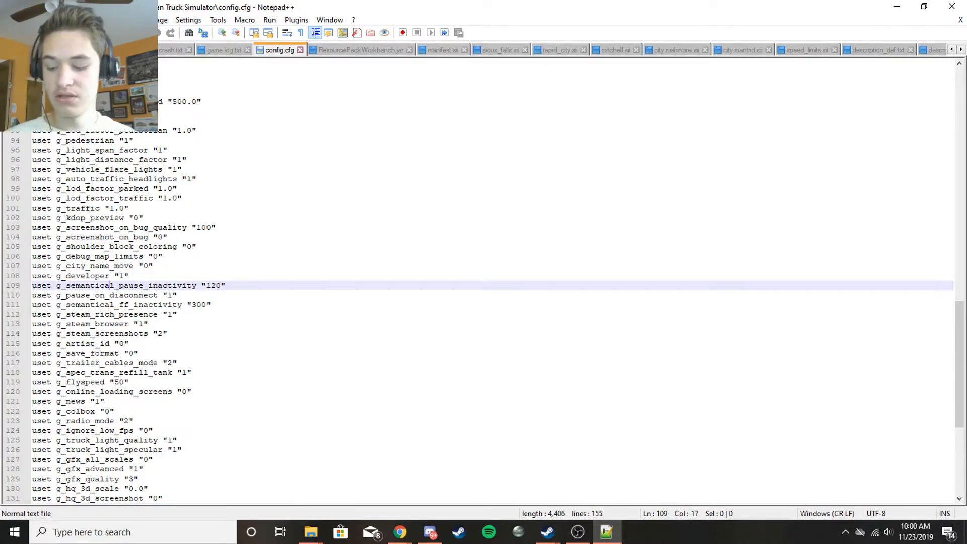
pyautogui.hotkey('ctrl', 'f')
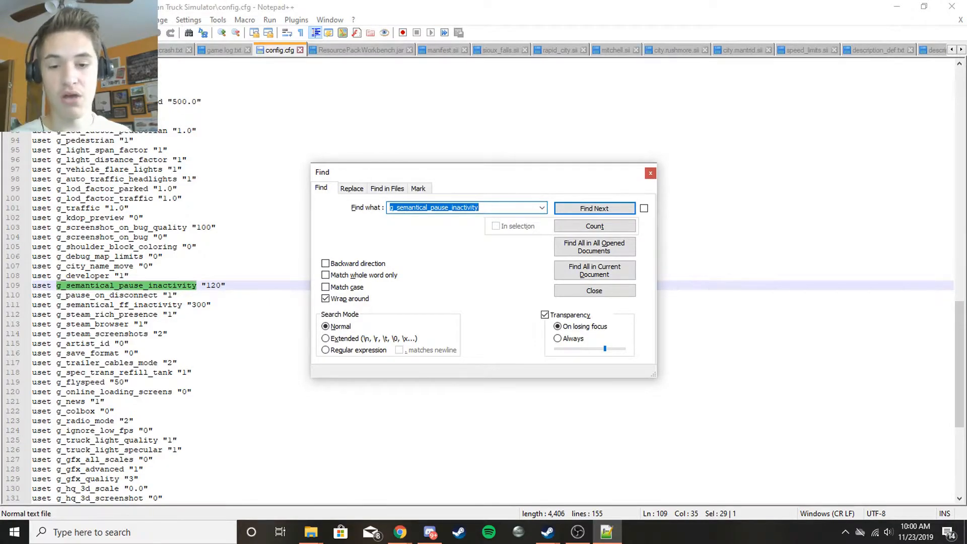
pyautogui.press('BackSpace')
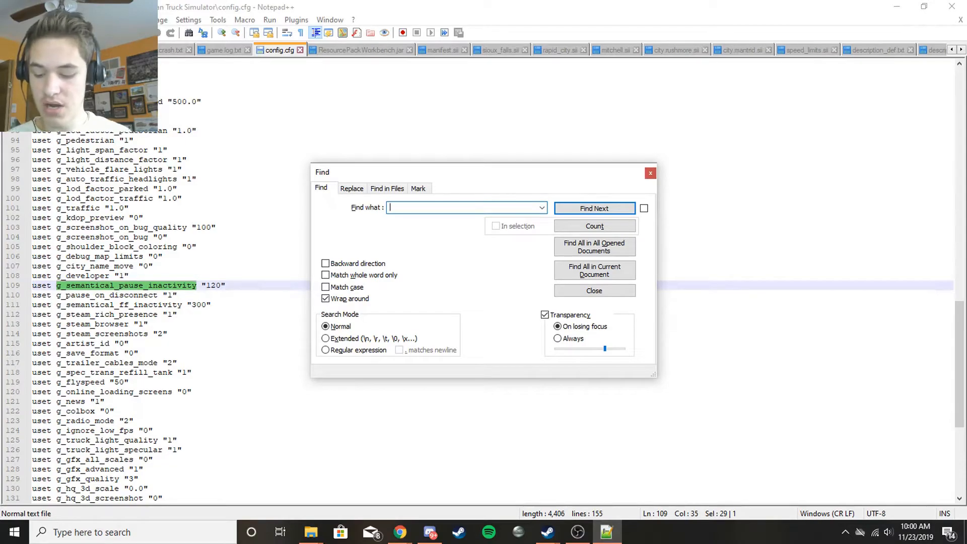
pyautogui.write('g')
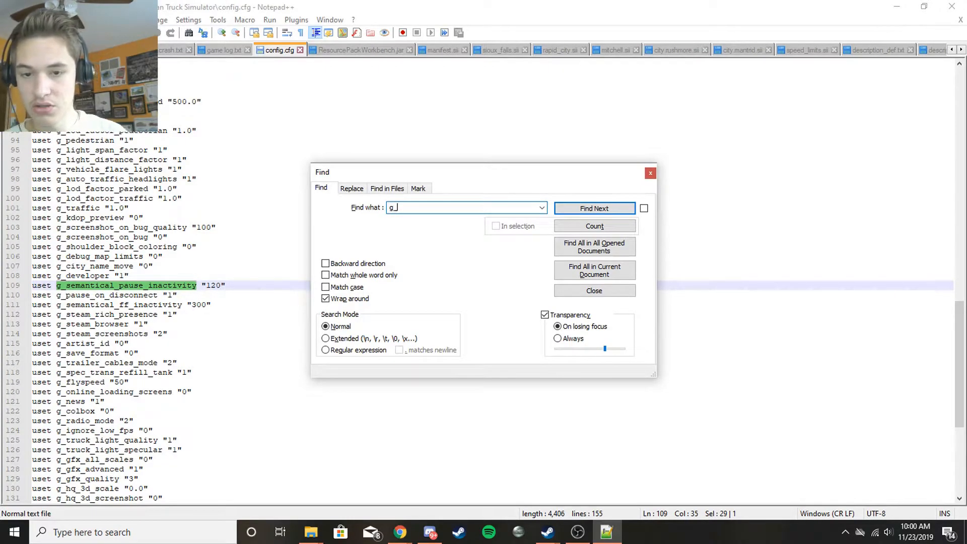
pyautogui.write('_console')
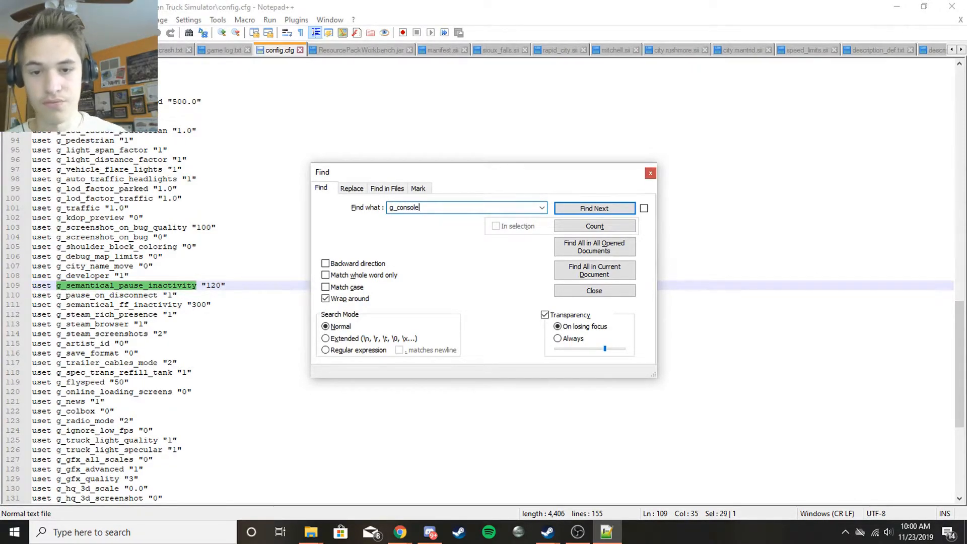
pyautogui.press('Return')
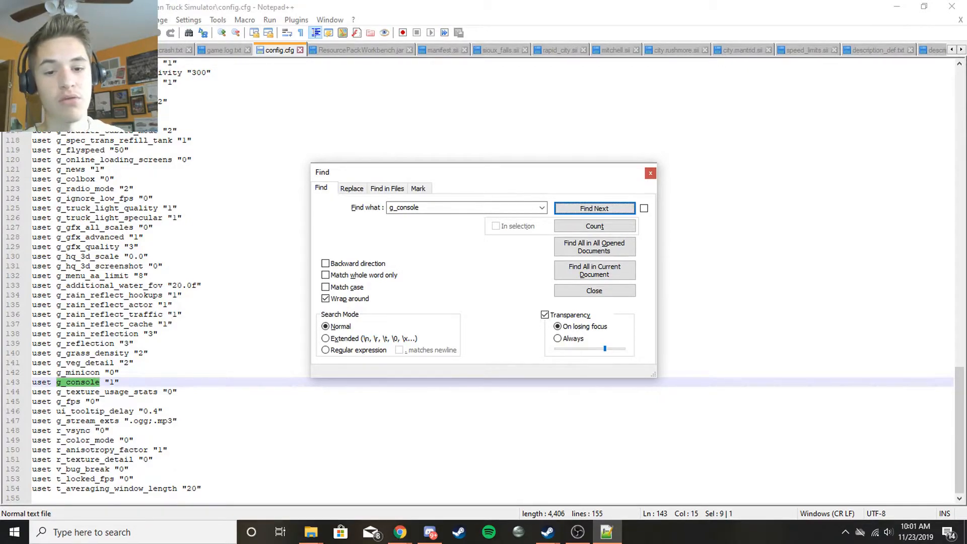
# Search config.cfg for the g_developer setting, and close the text editor.
pyautogui.hotkey('shift', 'Tab')
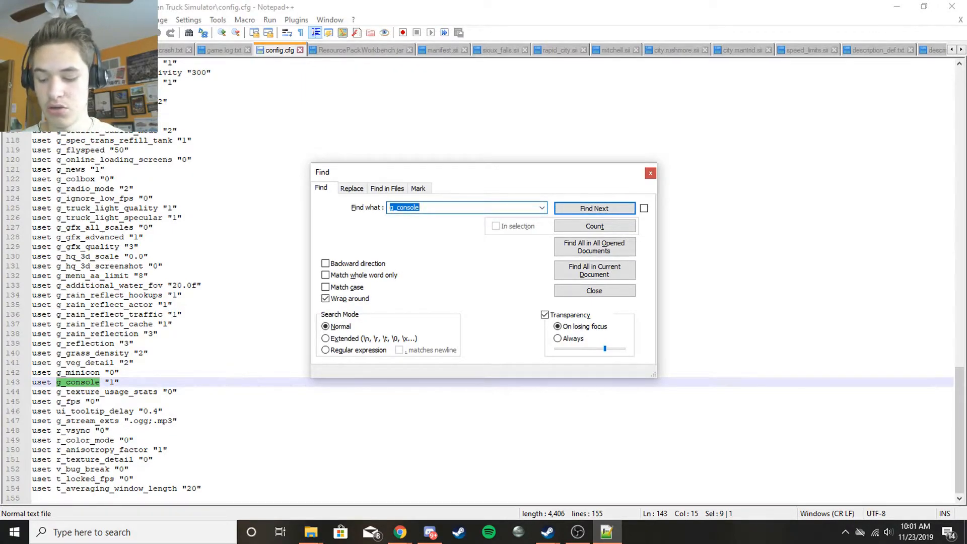
pyautogui.write('g_developer')
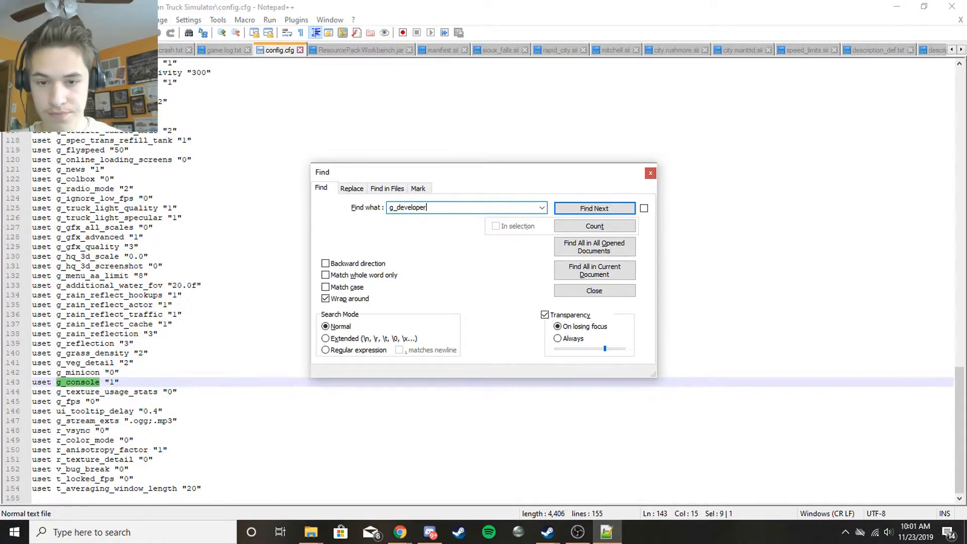
pyautogui.press('Return')
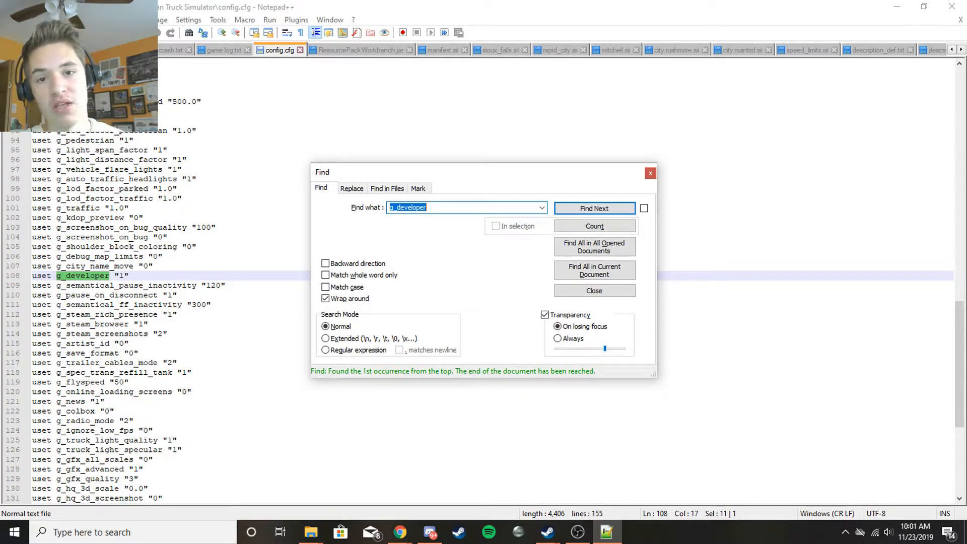
pyautogui.press('Escape')
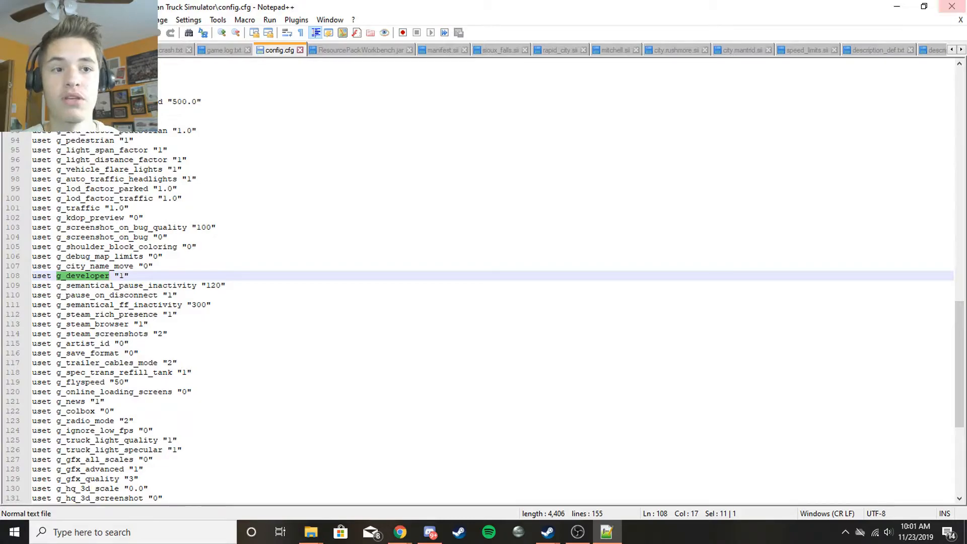
pyautogui.click(952, 6)
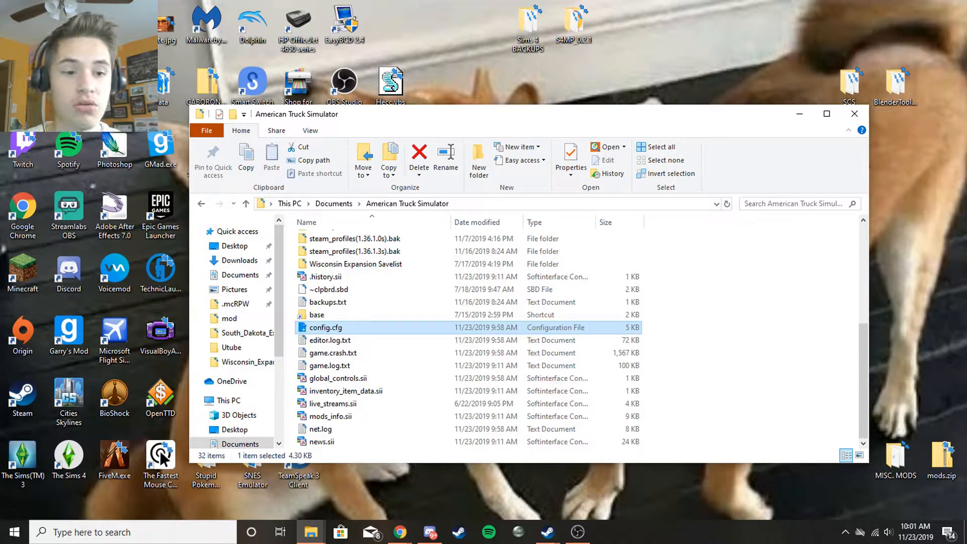
# Minimize the folder window and start creating a new shortcut on an empty area of the desktop.
pyautogui.click(799, 113)
pyautogui.rightClick(668, 80)
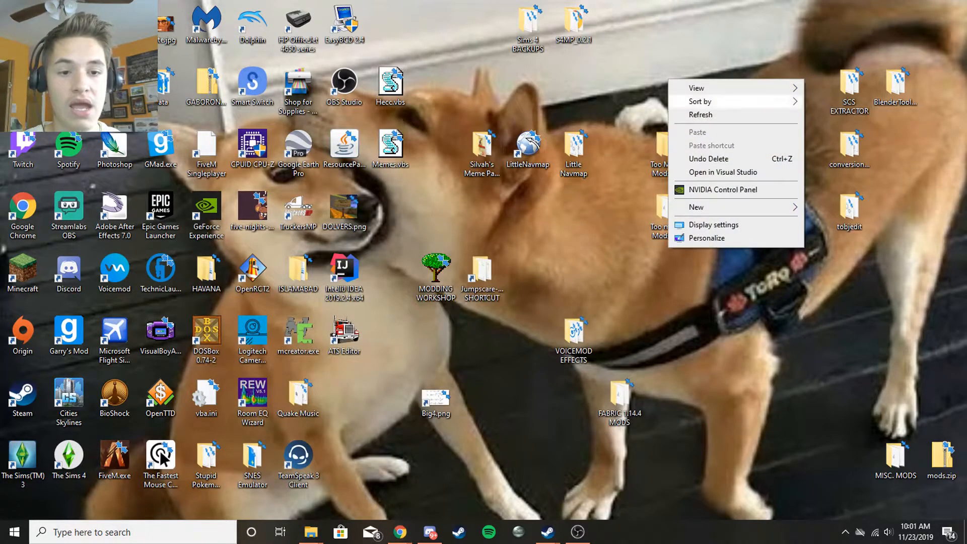
pyautogui.moveTo(735, 207)
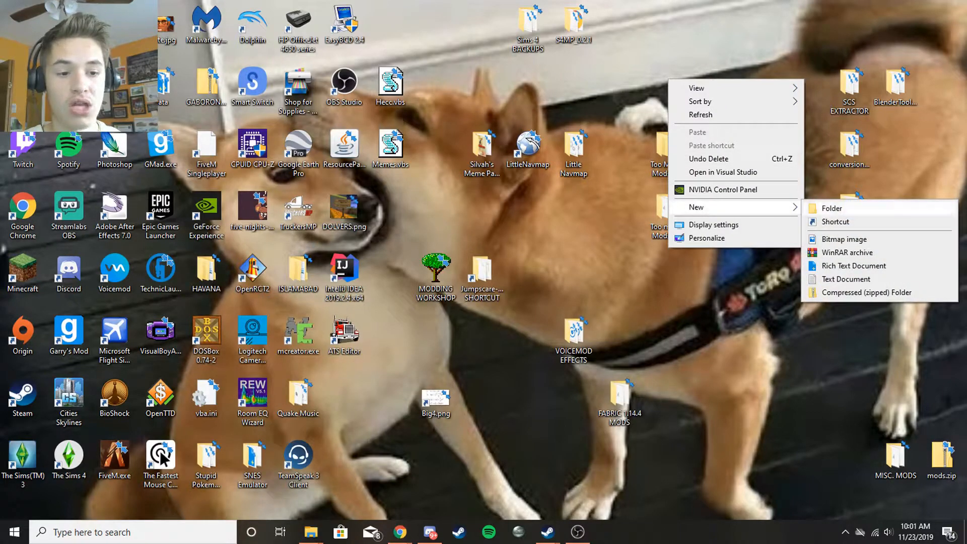
pyautogui.click(835, 221)
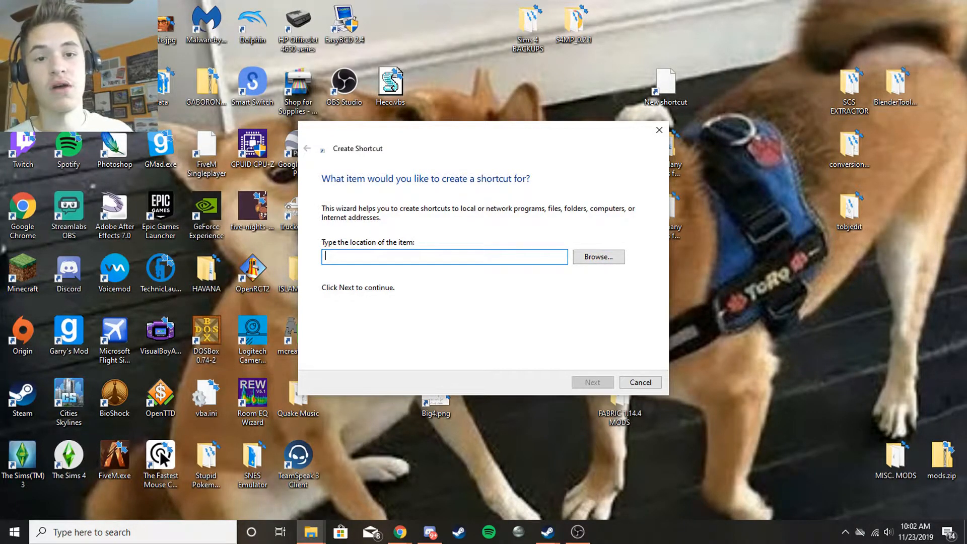
# Browse for the shortcut's target and expand the Steam folder under Program Files (x86) on Large Drive (E:).
pyautogui.click(598, 256)
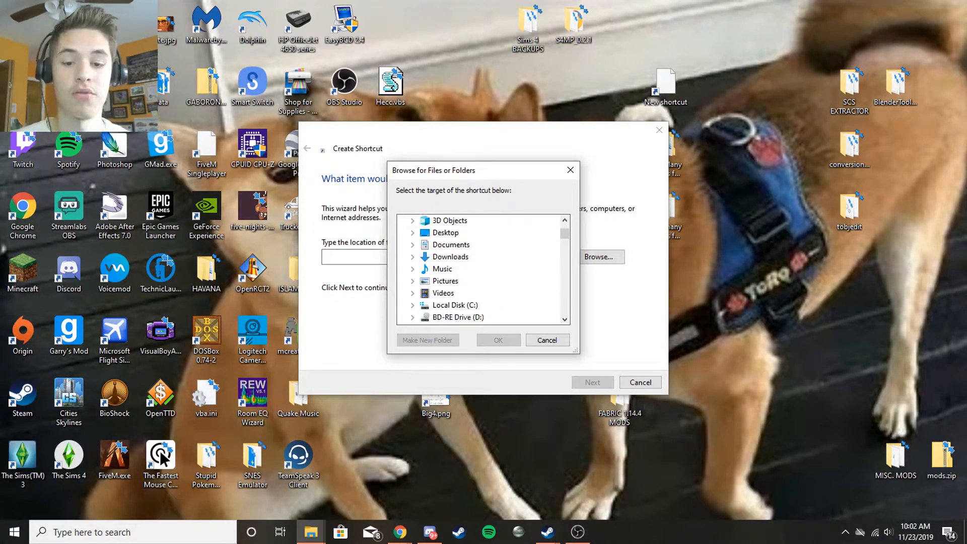
pyautogui.scroll(-2, 442, 270)
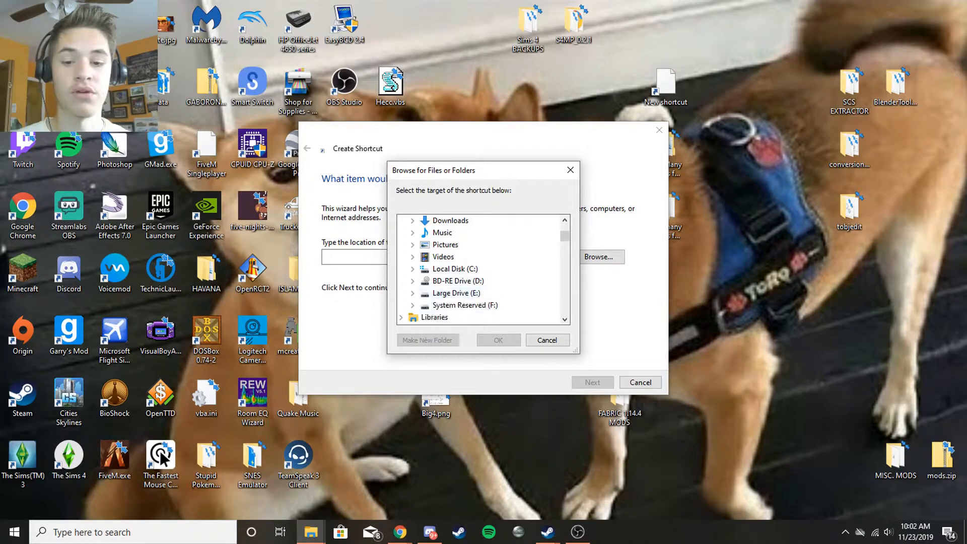
pyautogui.click(413, 293)
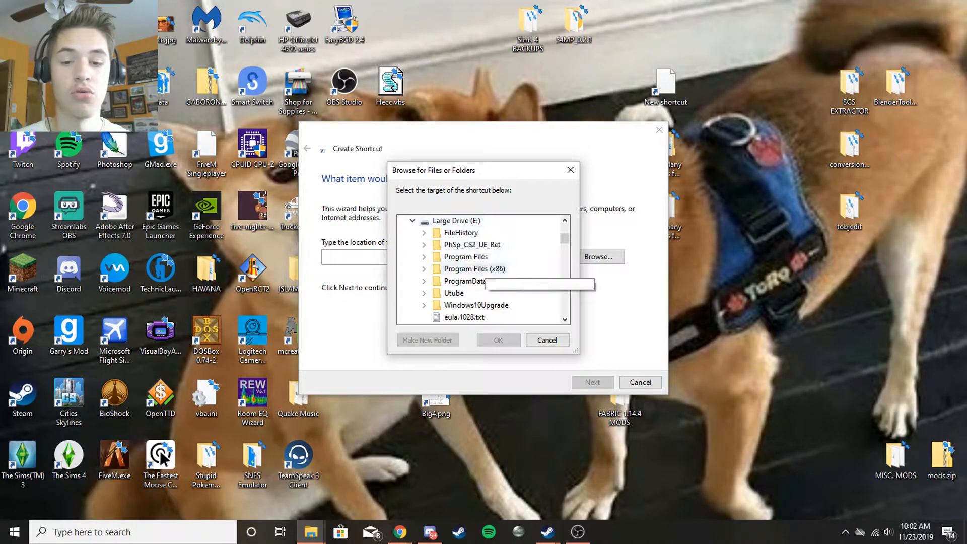
pyautogui.click(424, 269)
pyautogui.scroll(-1, 424, 269)
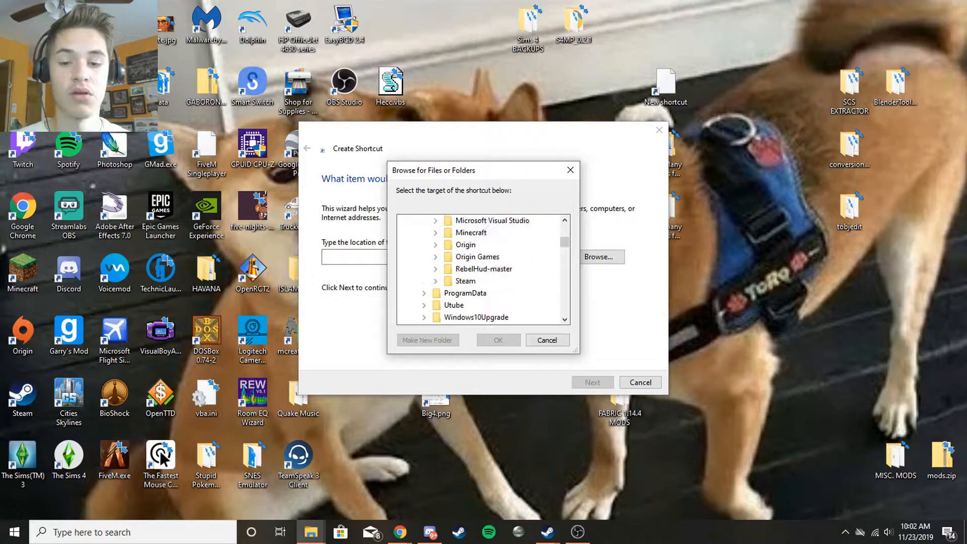
pyautogui.click(436, 281)
pyautogui.scroll(1, 435, 281)
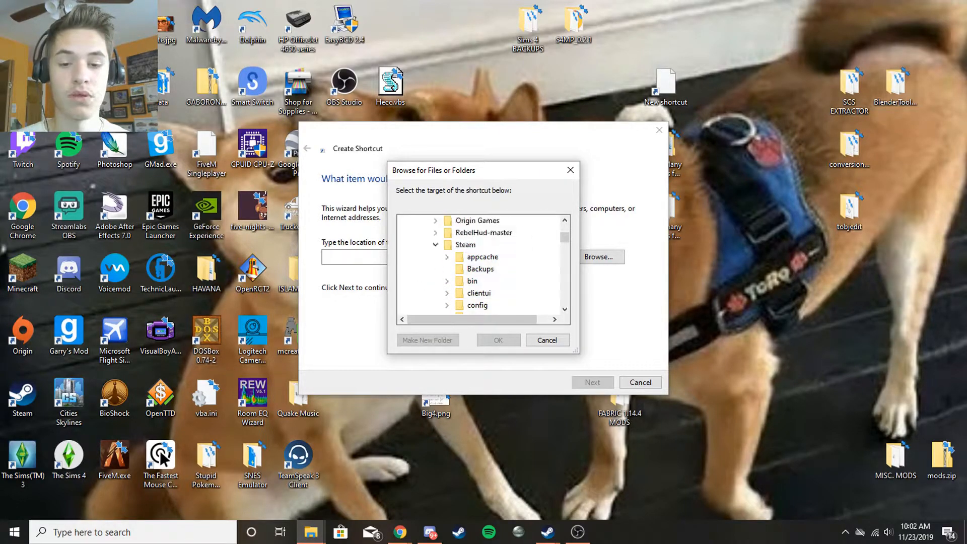
# Expand steamapps, common and the American Truck Simulator folder inside the Steam folder.
pyautogui.scroll(-5, 463, 291)
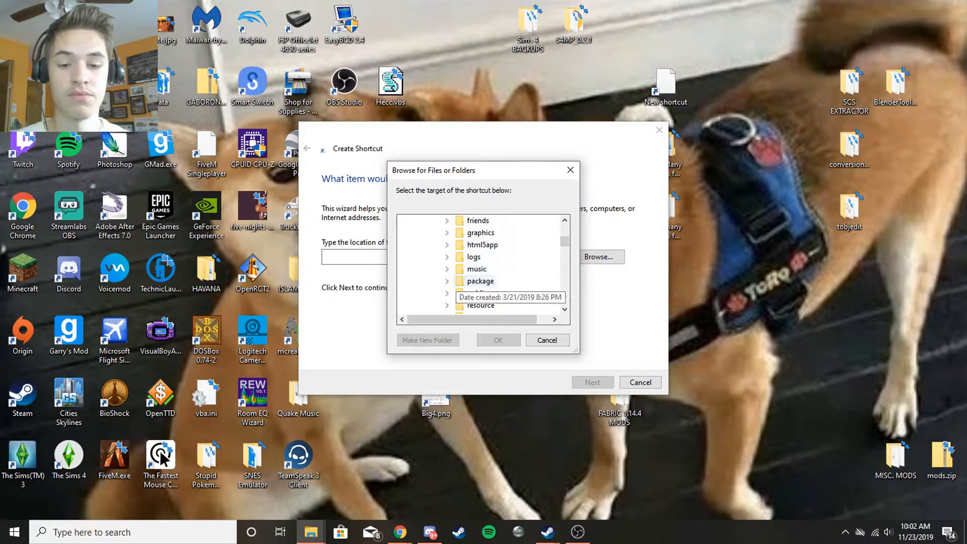
pyautogui.scroll(-1, 460, 283)
pyautogui.click(446, 269)
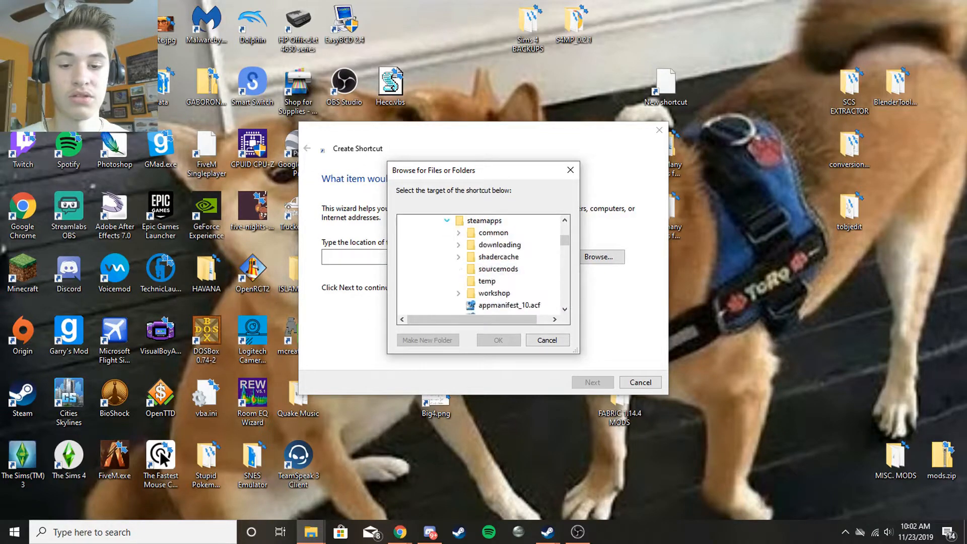
pyautogui.click(458, 233)
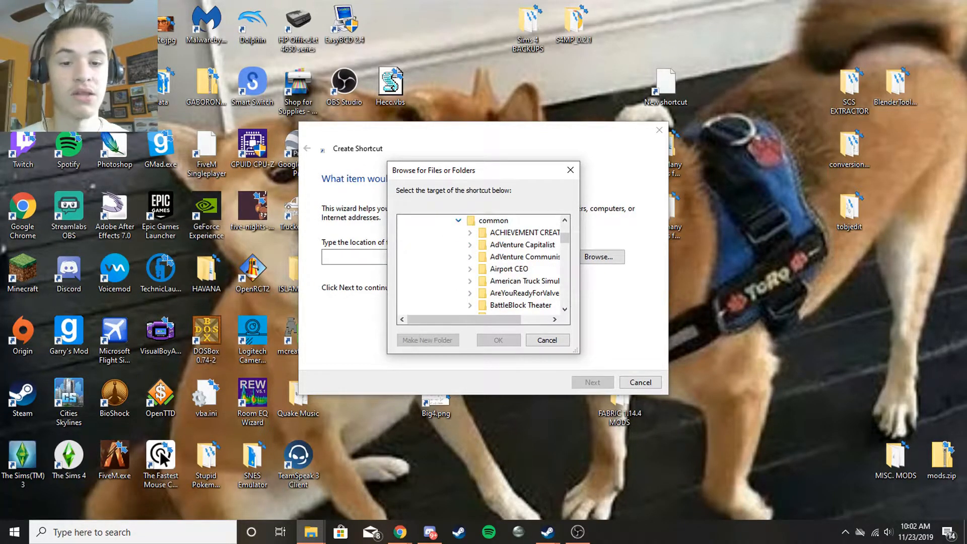
pyautogui.scroll(-1, 471, 247)
pyautogui.moveTo(494, 320); pyautogui.dragTo(521, 320)
pyautogui.click(431, 269)
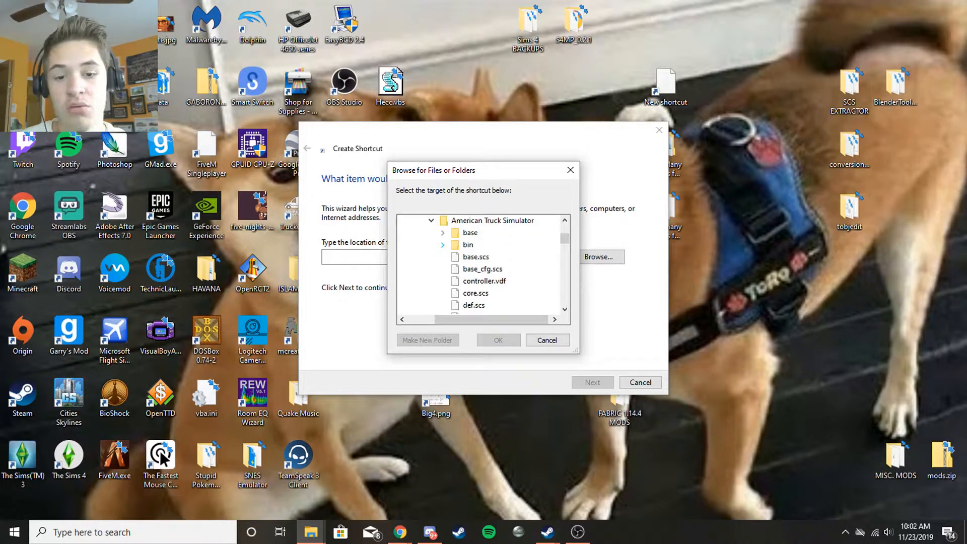
# Set amtrucks.exe from the game's bin\win_x64 folder as the shortcut's target.
pyautogui.click(443, 245)
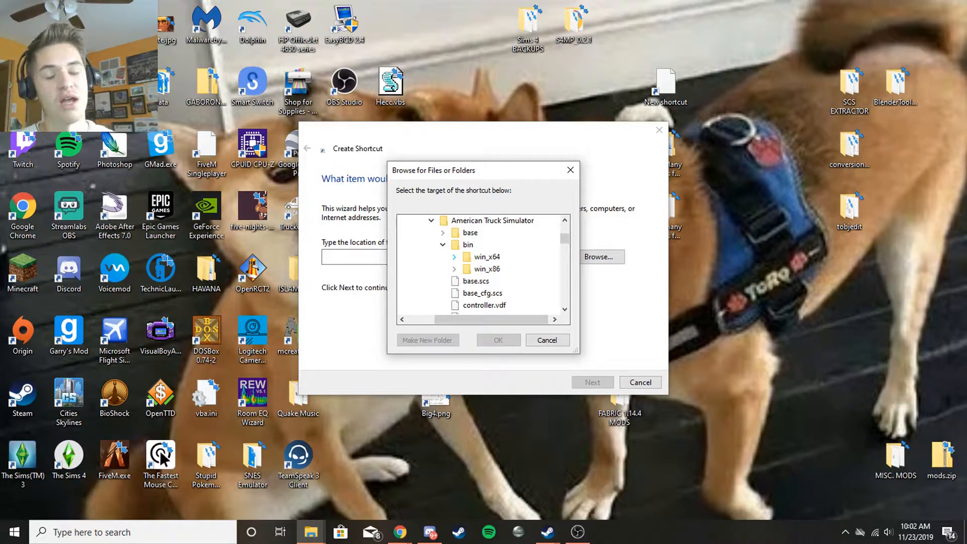
pyautogui.click(454, 256)
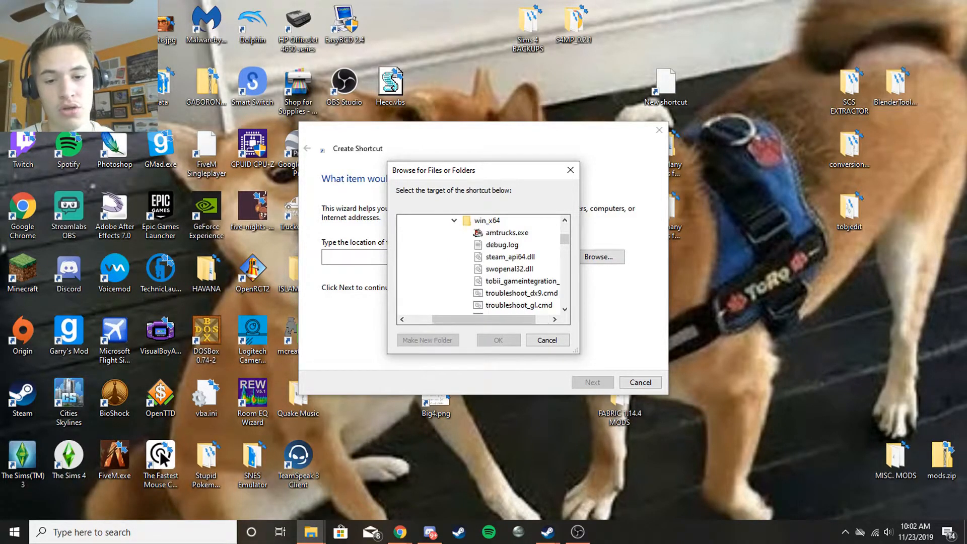
pyautogui.click(498, 233)
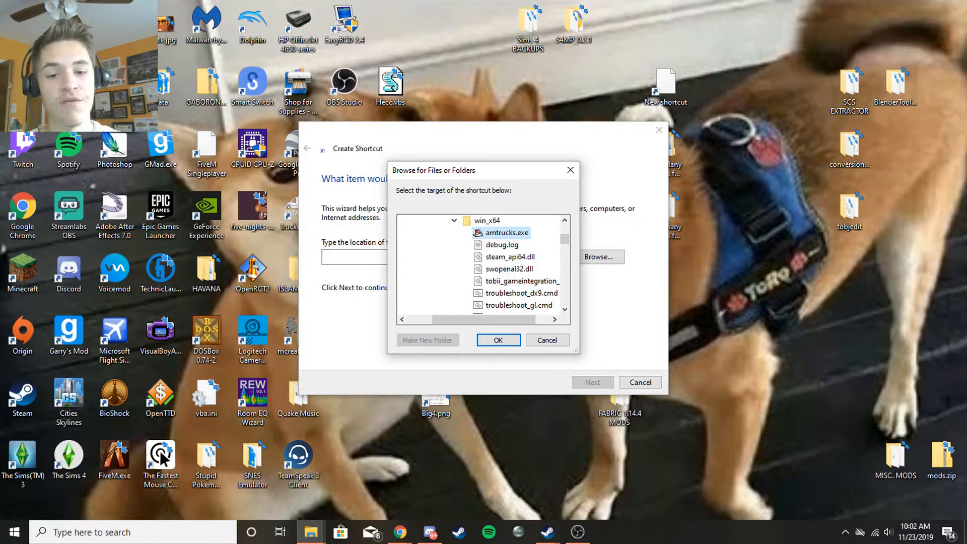
pyautogui.click(498, 340)
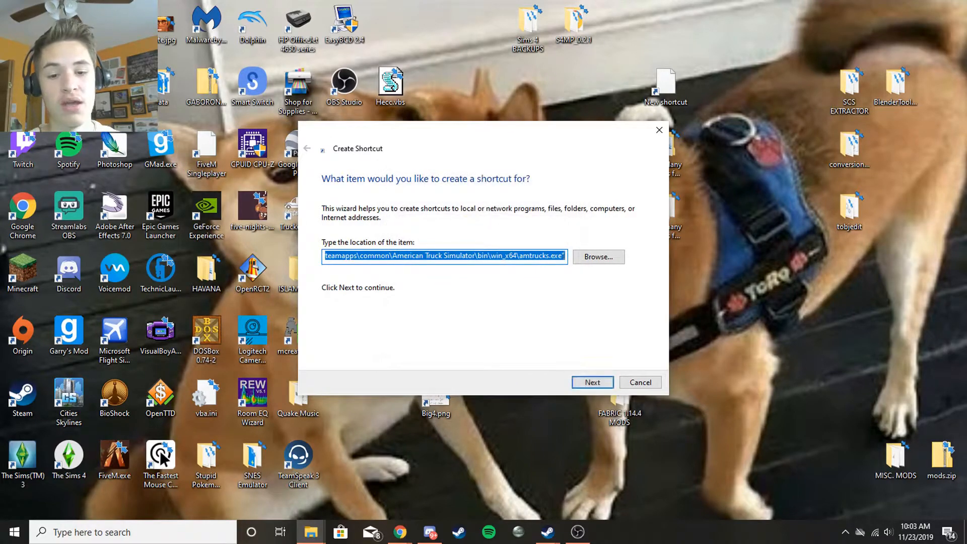
# Append the -edit launch parameter after the quoted amtrucks.exe path in the shortcut's target and proceed to naming the shortcut.
pyautogui.write('1')
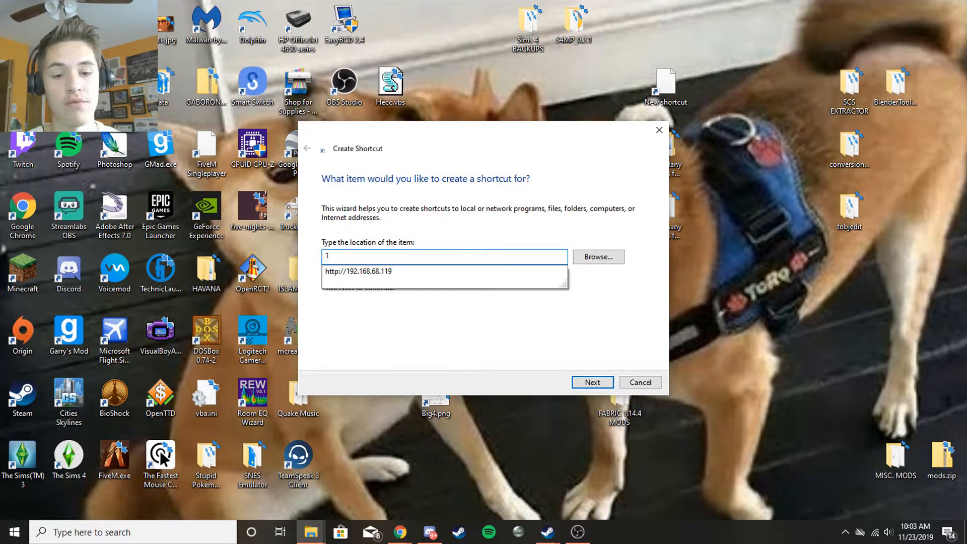
pyautogui.hotkey('ctrl', 'z')
pyautogui.press('Tab')
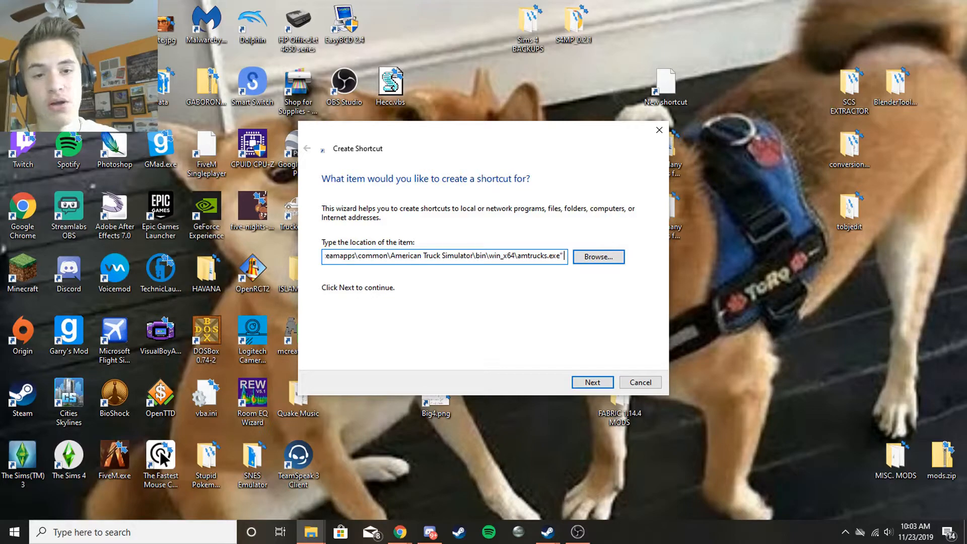
pyautogui.write('-edf')
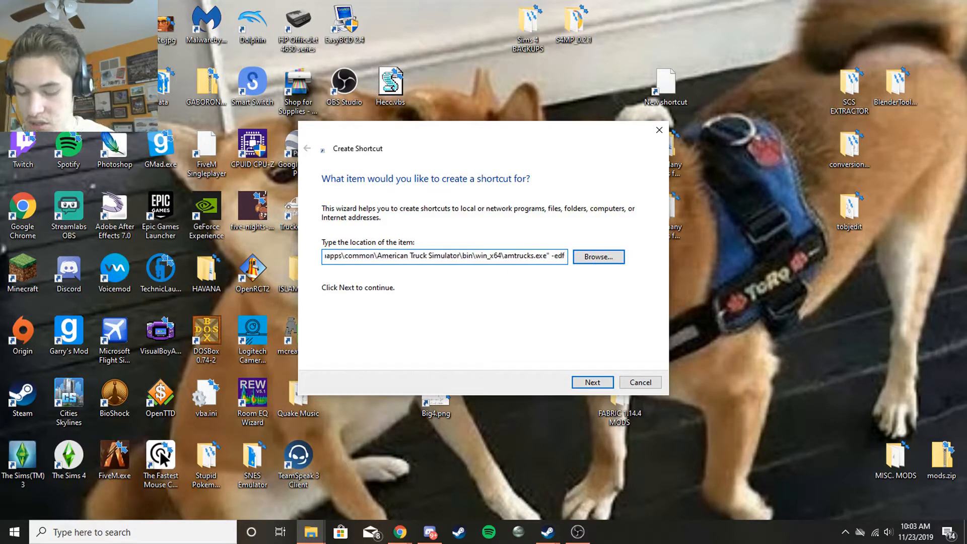
pyautogui.write('it')
pyautogui.press('BackSpace')
pyautogui.press('BackSpace')
pyautogui.press('BackSpace')
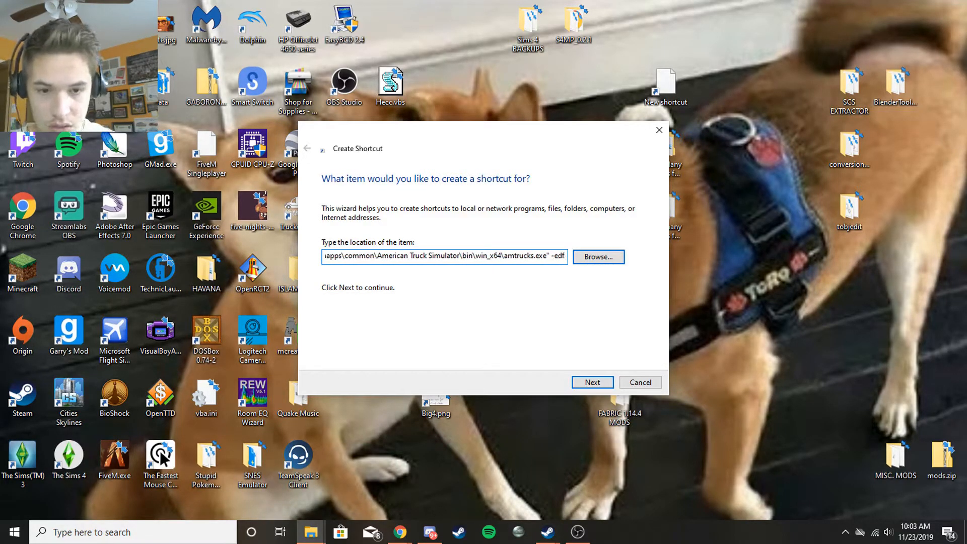
pyautogui.write('it')
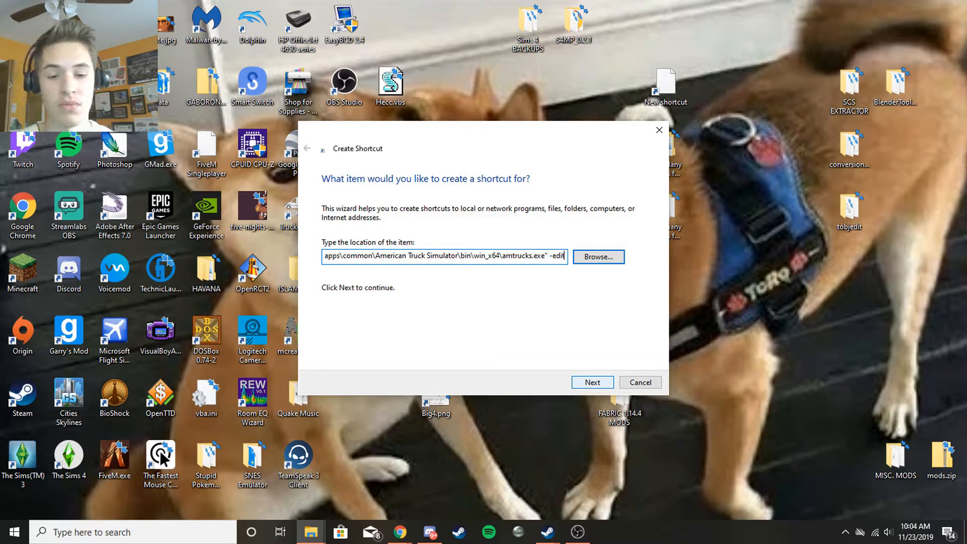
pyautogui.press('Return')
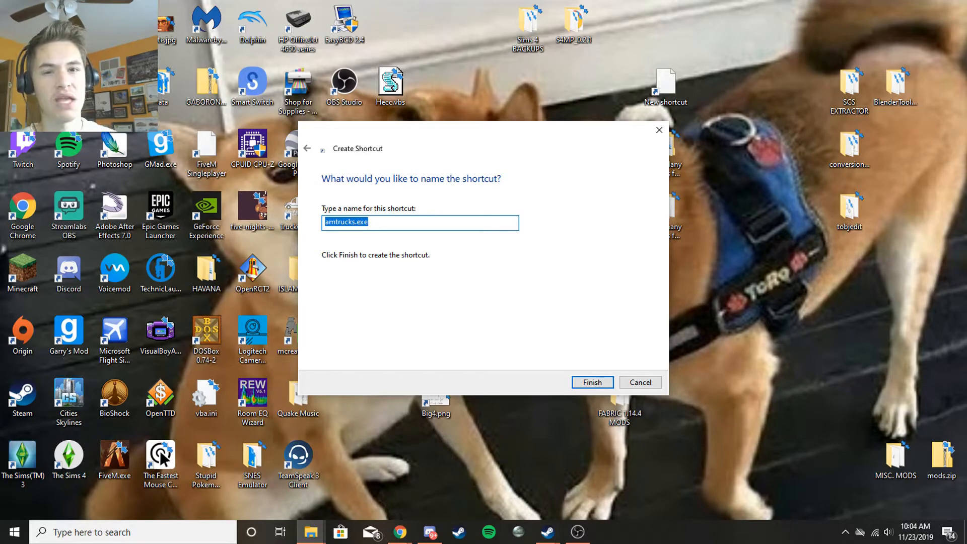
# Try to create the shortcut under the name ATS Editor, then decline replacing the existing one and cancel the wizard.
pyautogui.write('ATS')
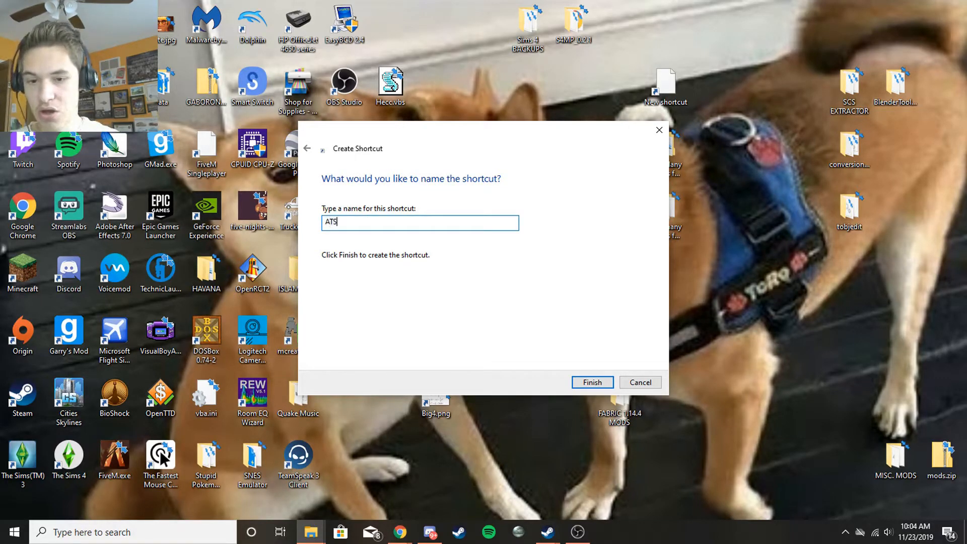
pyautogui.write(' Editor')
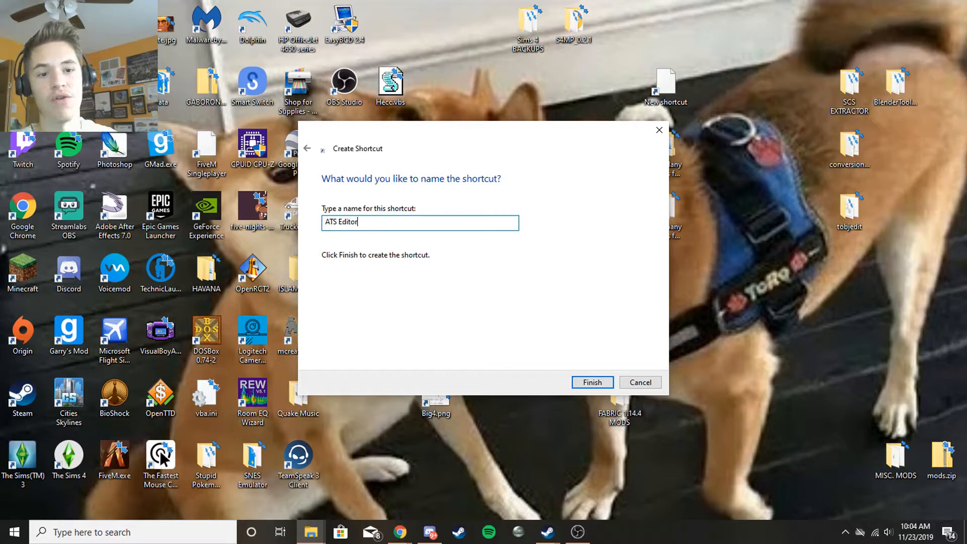
pyautogui.press('Return')
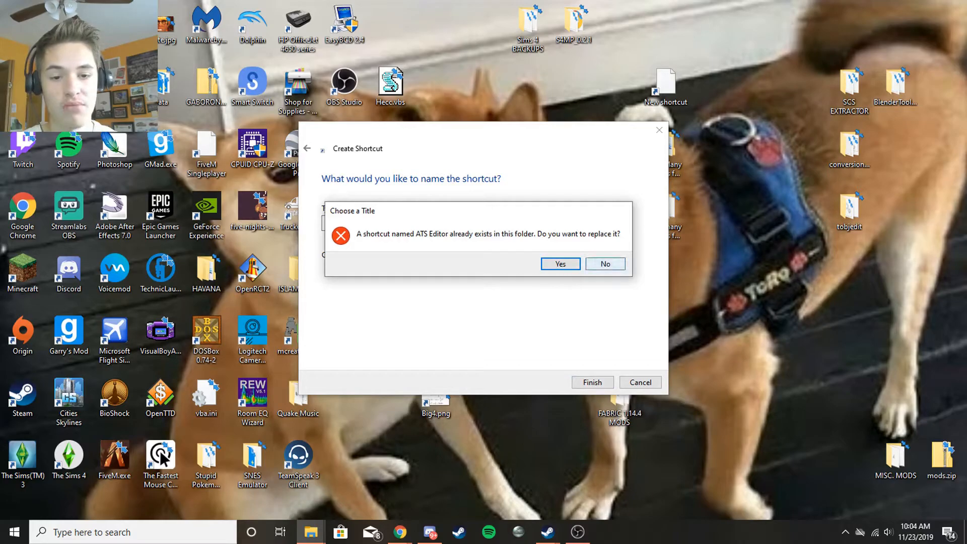
pyautogui.click(605, 263)
pyautogui.click(640, 382)
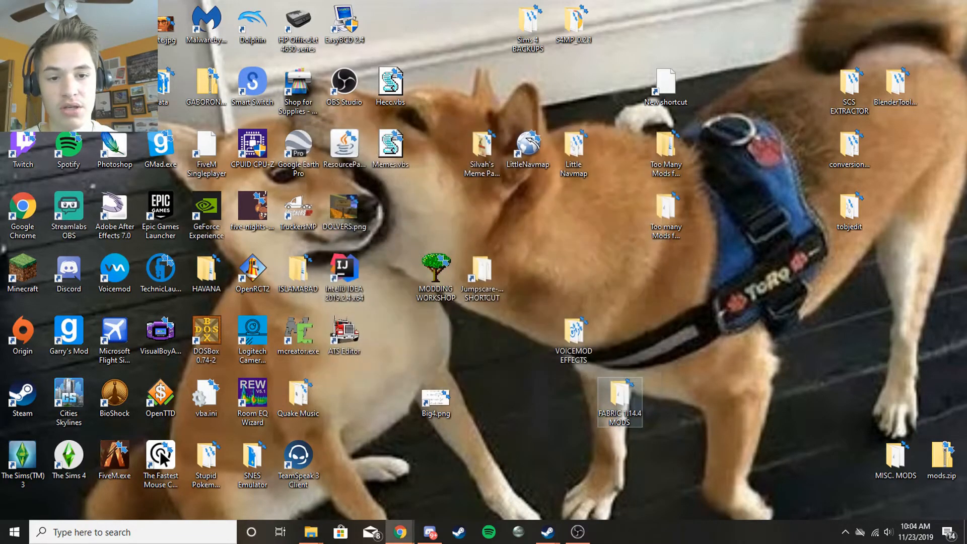
# Launch the existing ATS Editor shortcut from the desktop and allow the game to start with the -edit parameter.
pyautogui.click(344, 335)
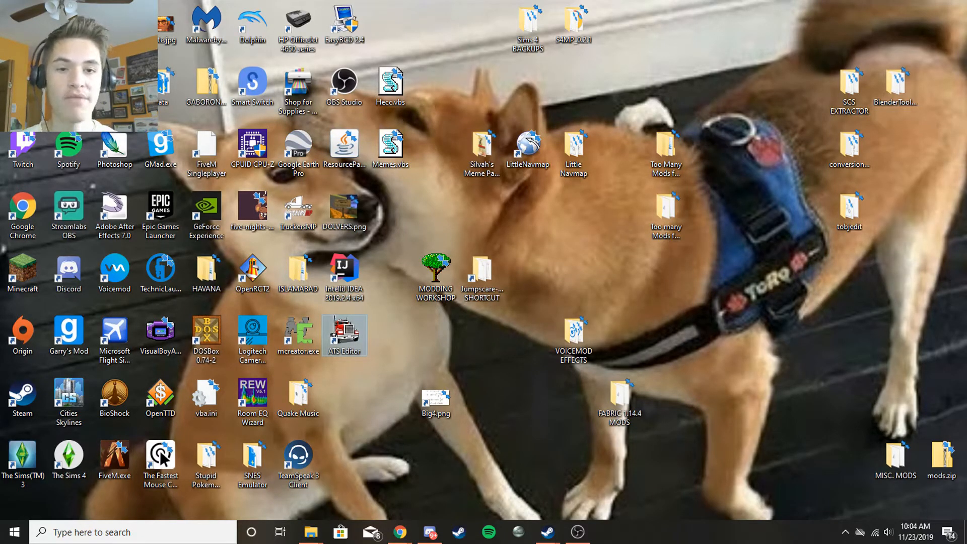
pyautogui.doubleClick(352, 340)
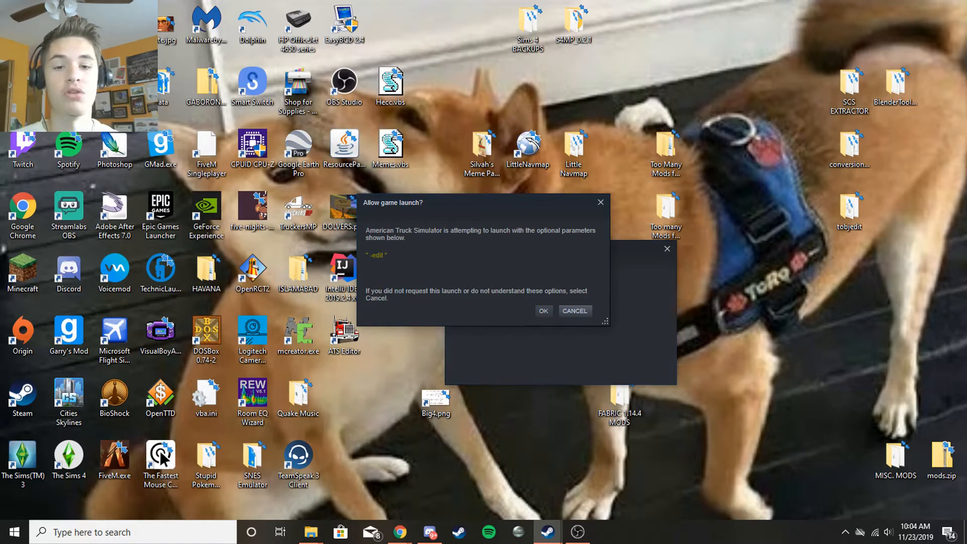
pyautogui.click(544, 310)
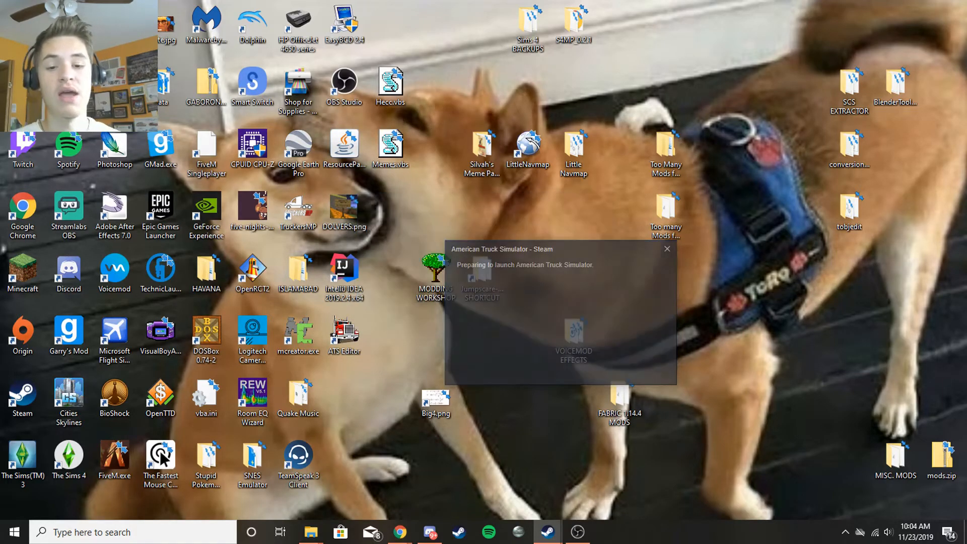